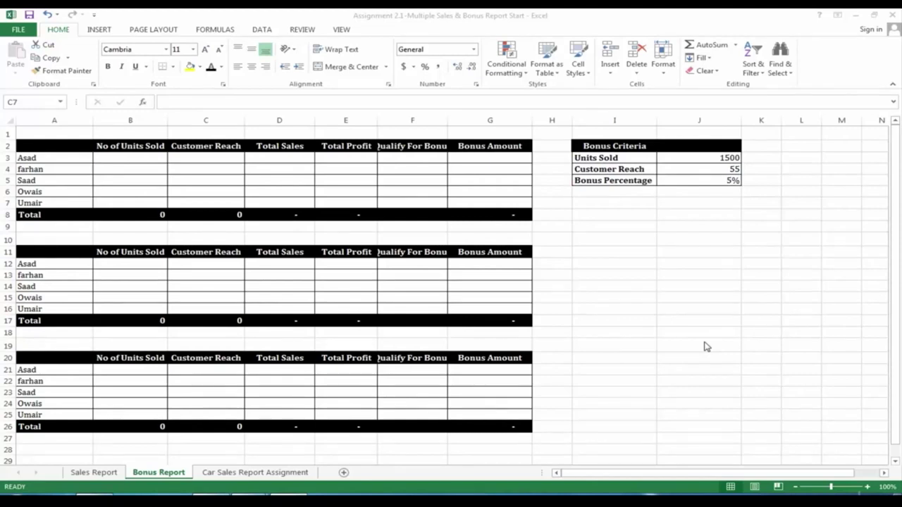
- Review the Bonus Report table cells and the Sales Report sheet before writing formulas
click(149, 160)
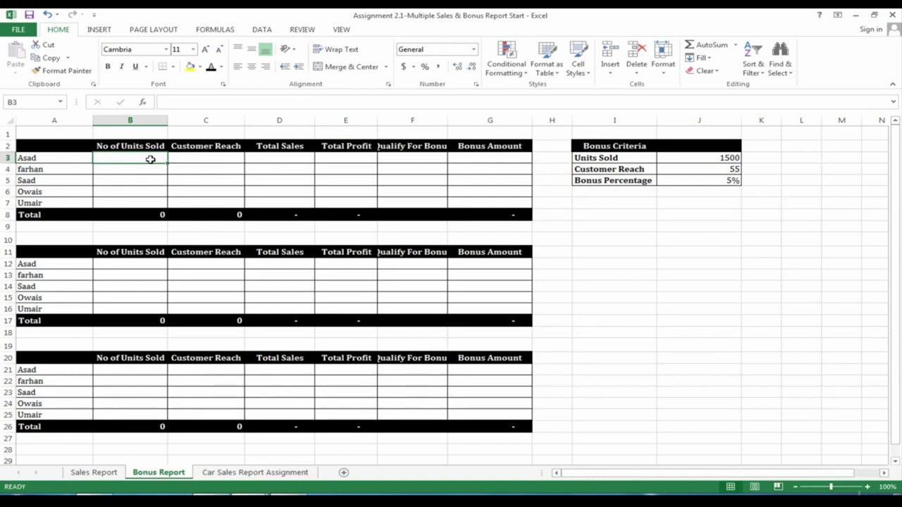
click(102, 472)
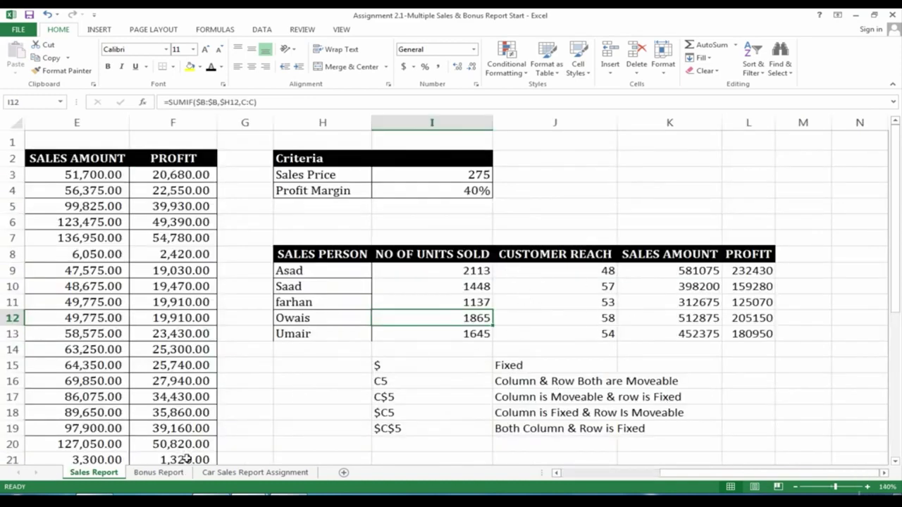
click(165, 477)
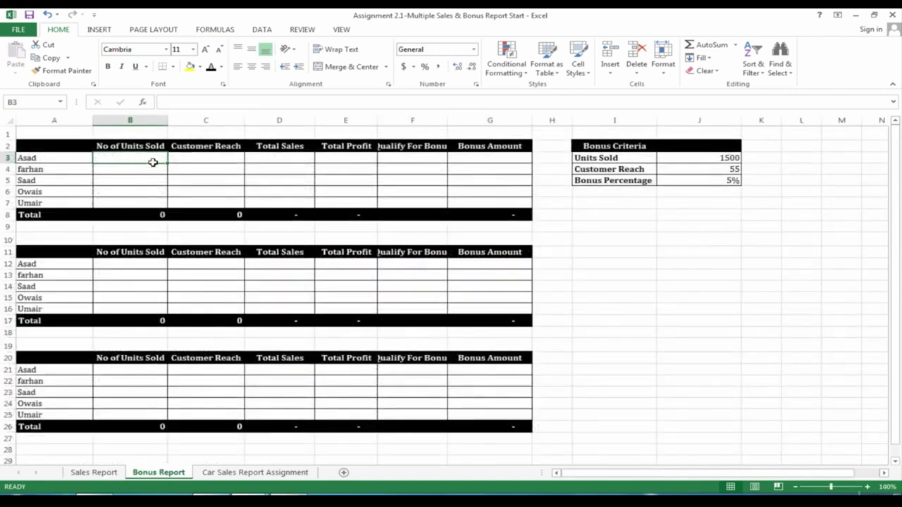
drag(153, 162, 332, 197)
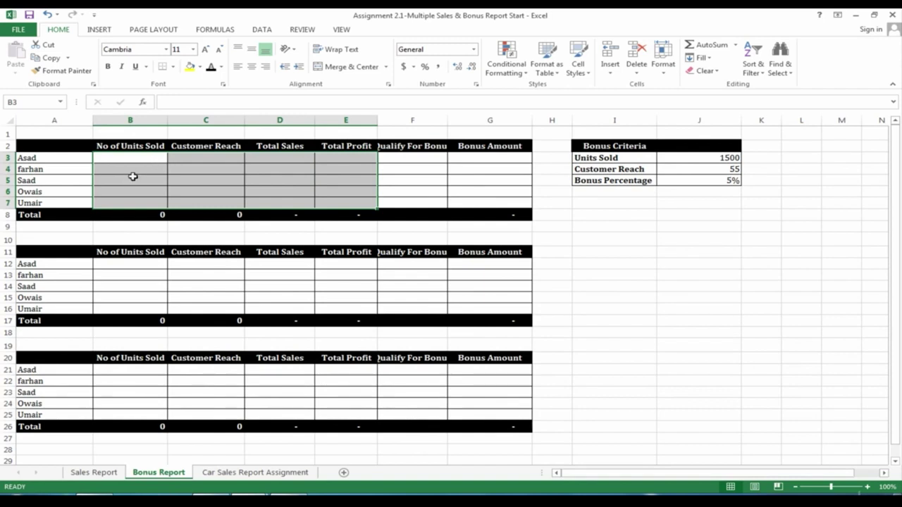
click(154, 160)
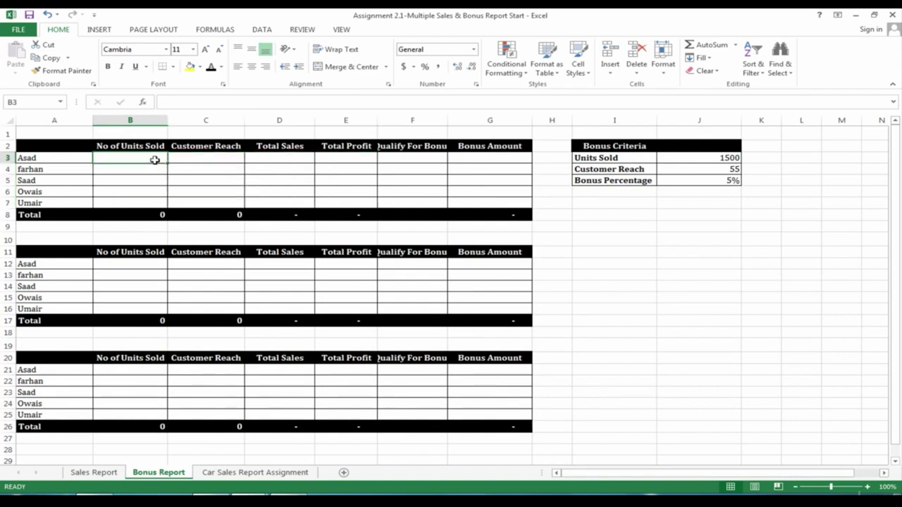
click(95, 473)
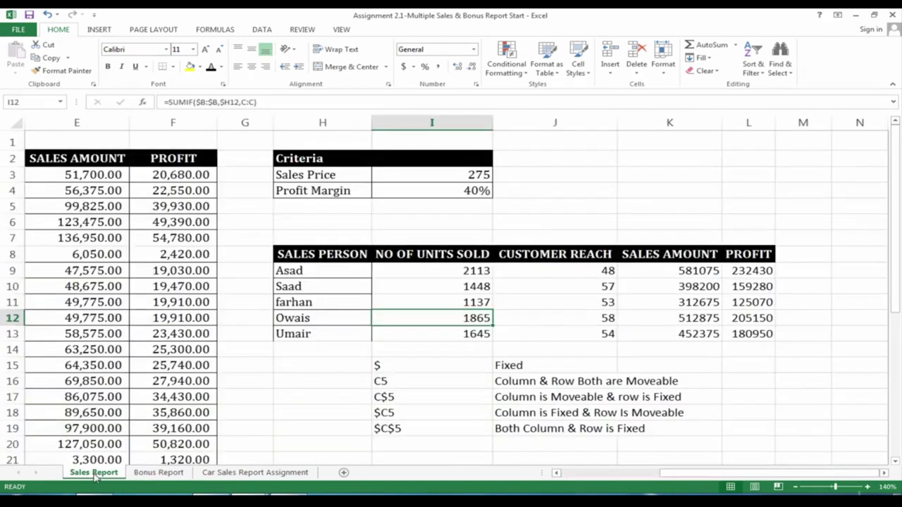
click(151, 474)
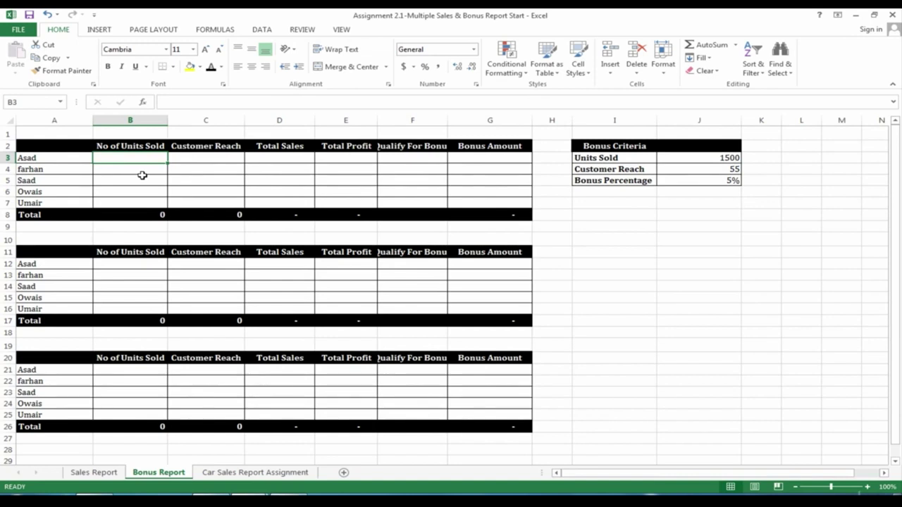
drag(67, 145, 495, 211)
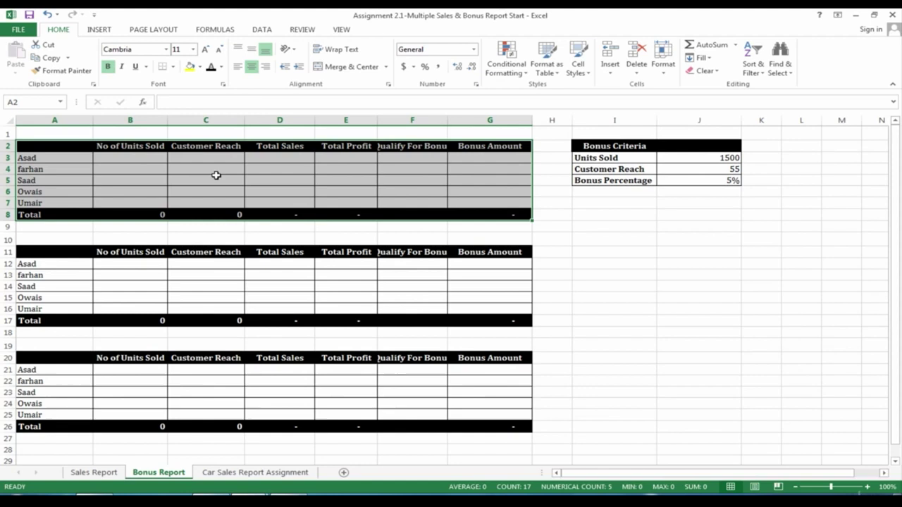
click(155, 160)
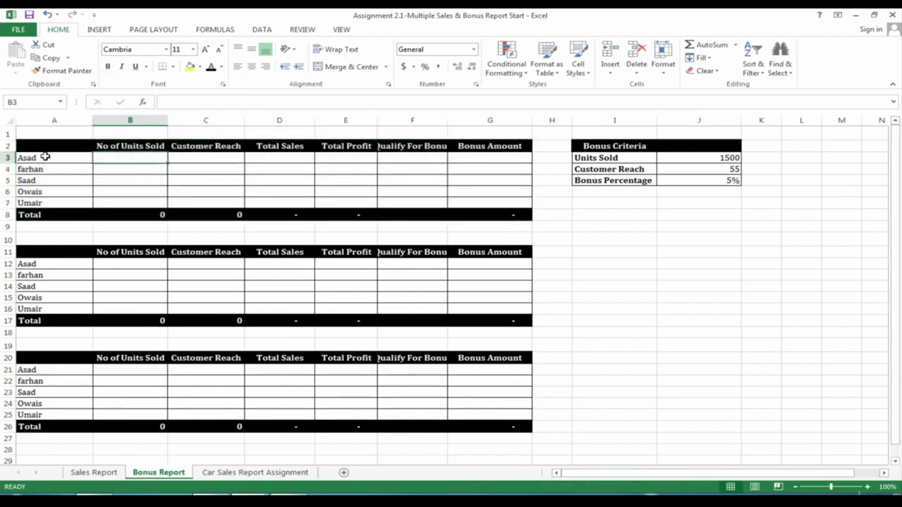
drag(44, 158, 48, 204)
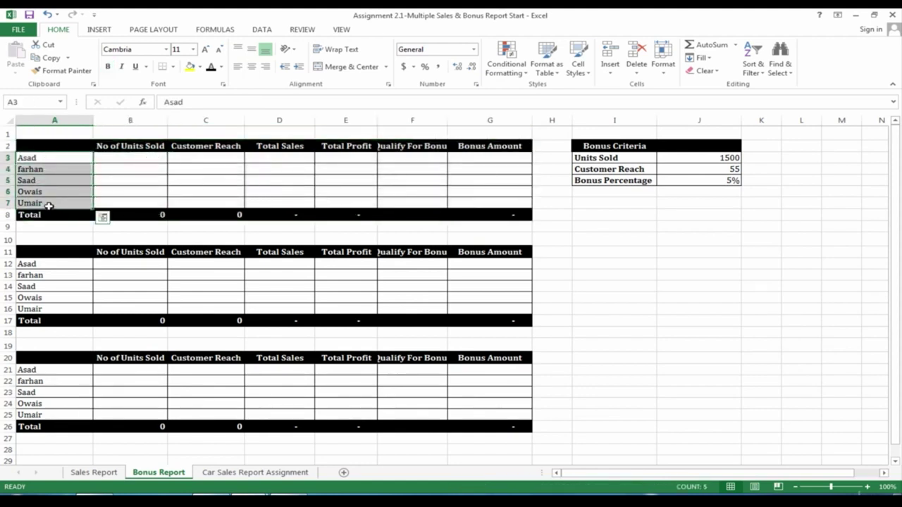
- Start a SUMIF in Bonus Report B3 using Sales Report column B as its range
click(135, 161)
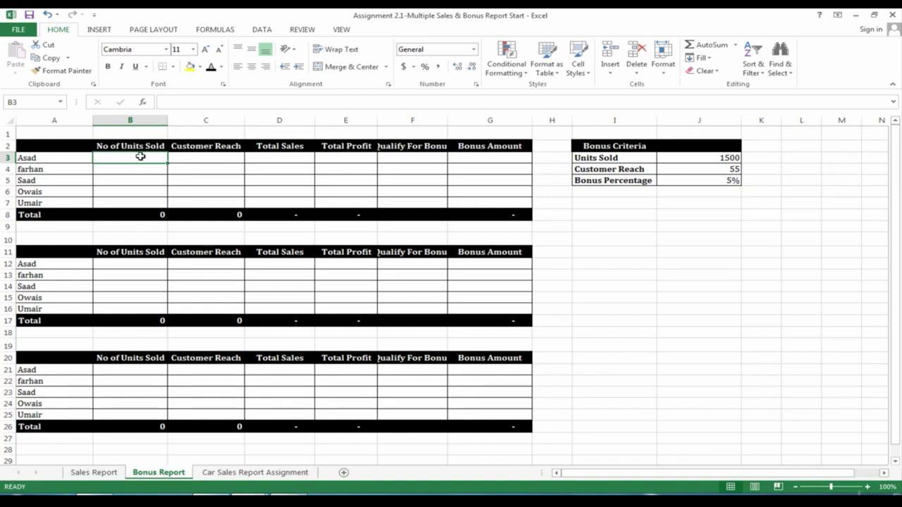
text(=sumif)
key(Tab)
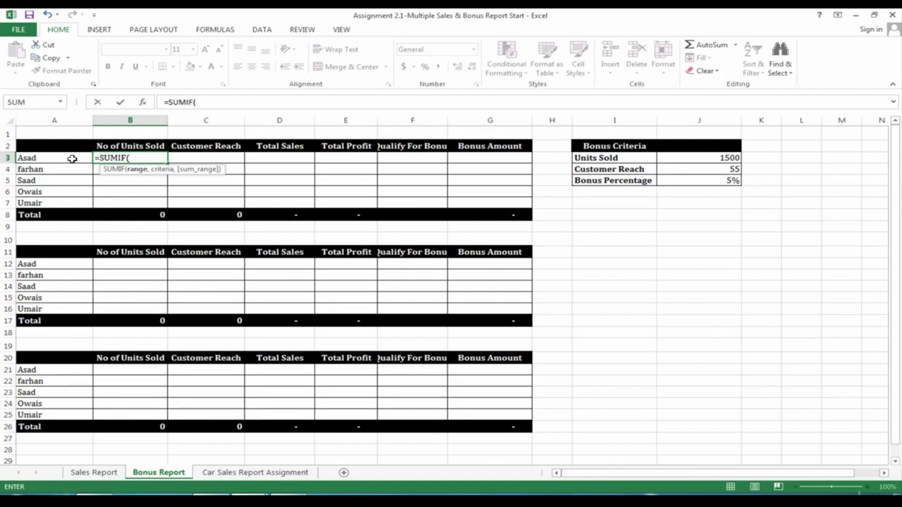
click(95, 473)
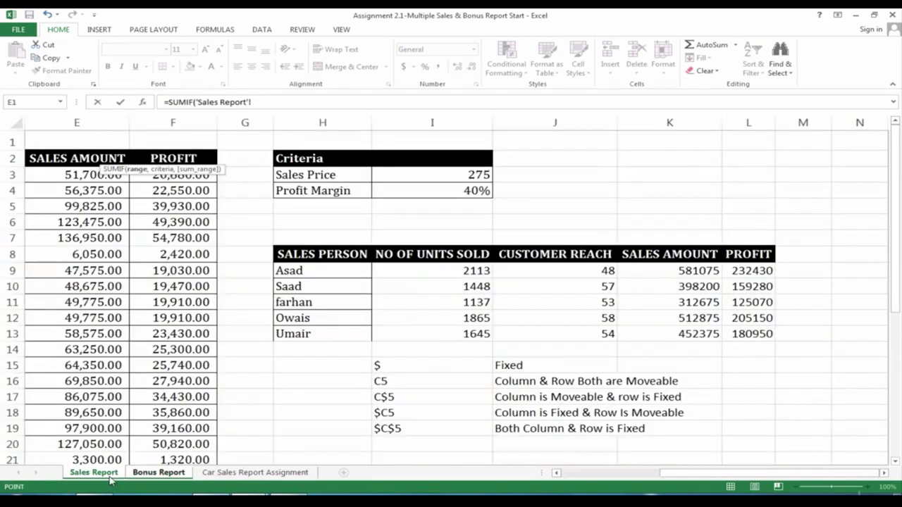
drag(674, 476, 511, 467)
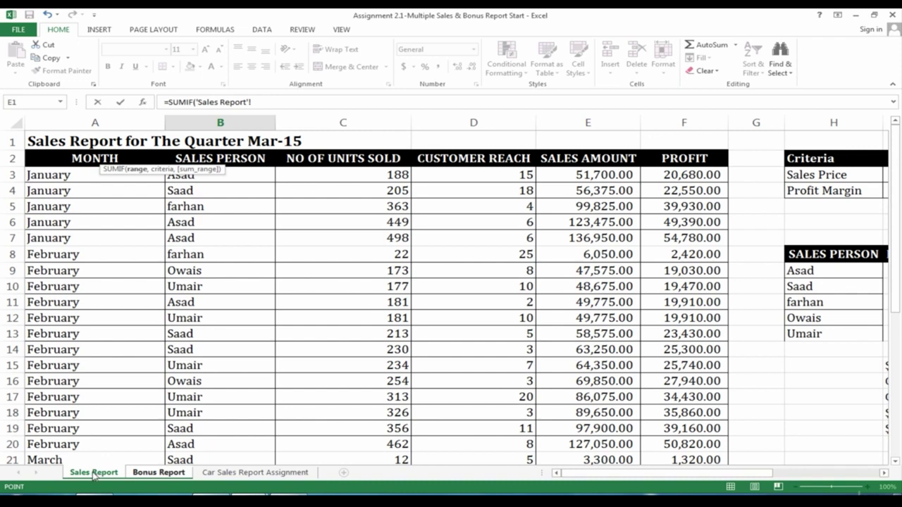
click(236, 123)
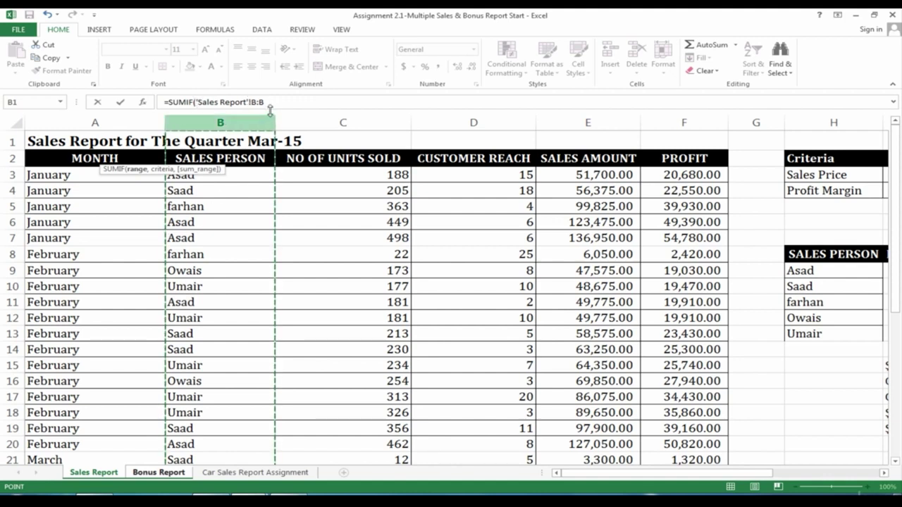
key(BackSpace)
key(BackSpace)
key(BackSpace)
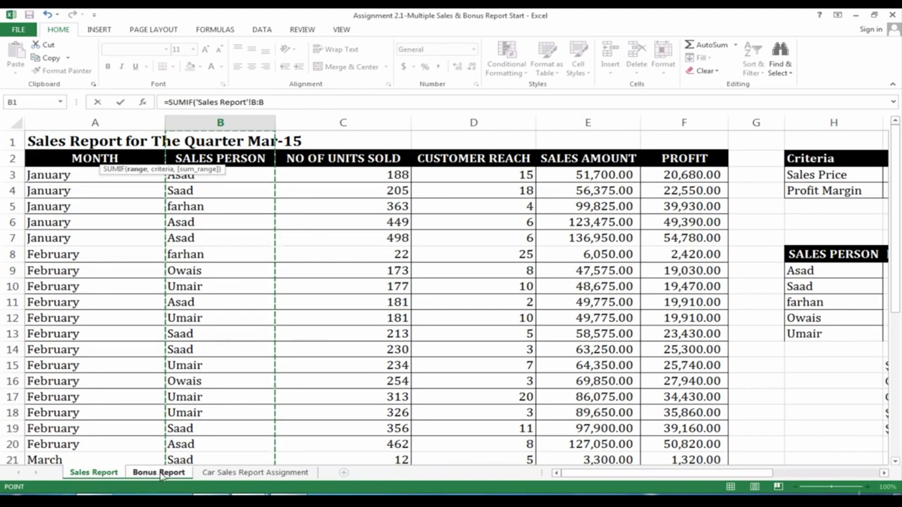
click(159, 473)
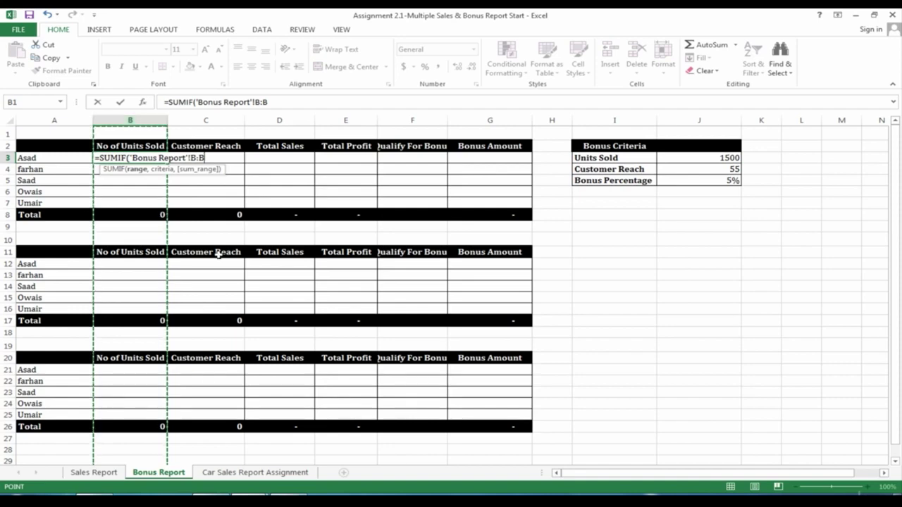
- Add Bonus Report cell A3 (Asad) as the SUMIF criteria after the B:B range
click(99, 475)
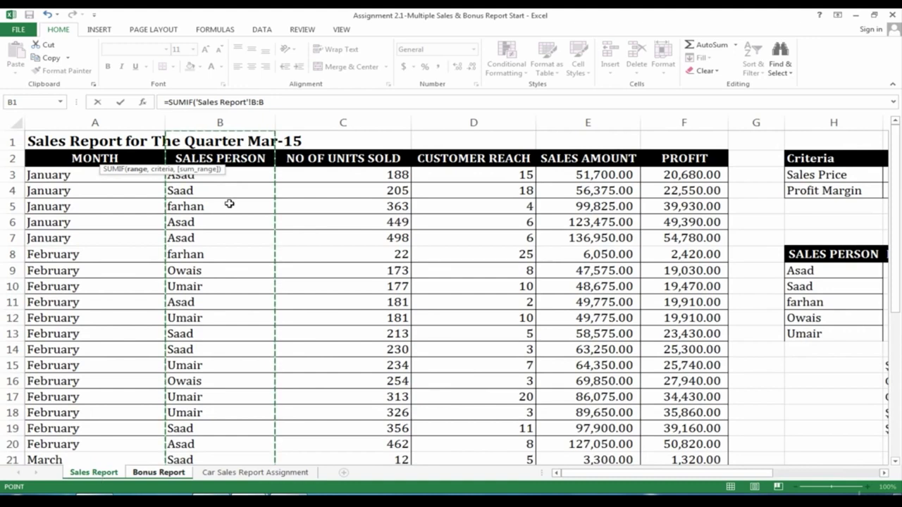
click(275, 101)
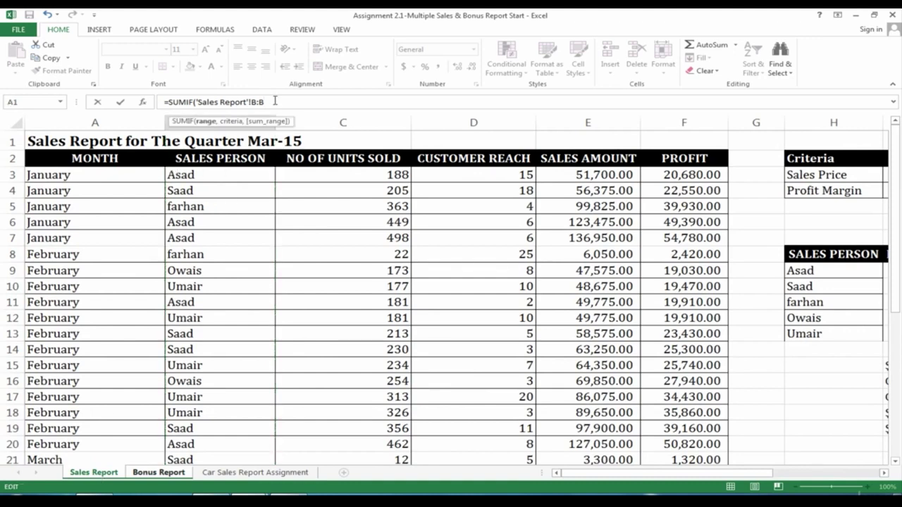
text(,)
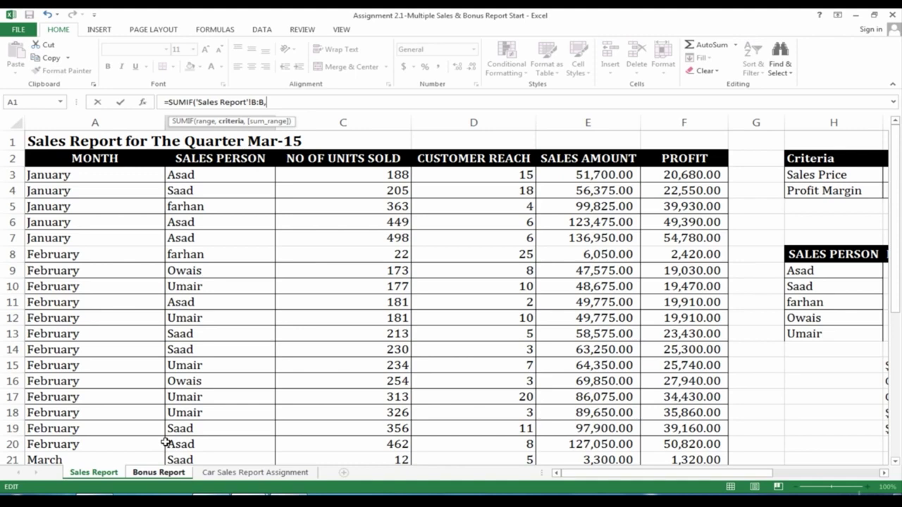
click(170, 475)
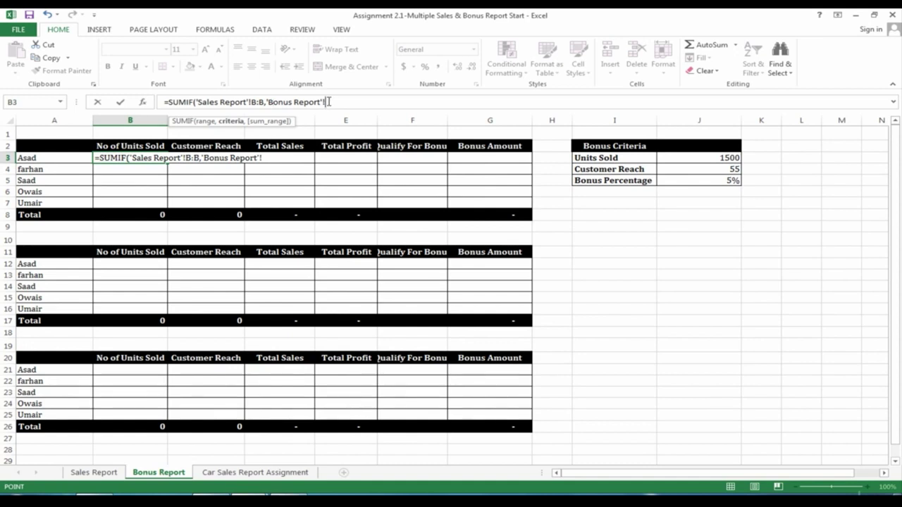
click(62, 157)
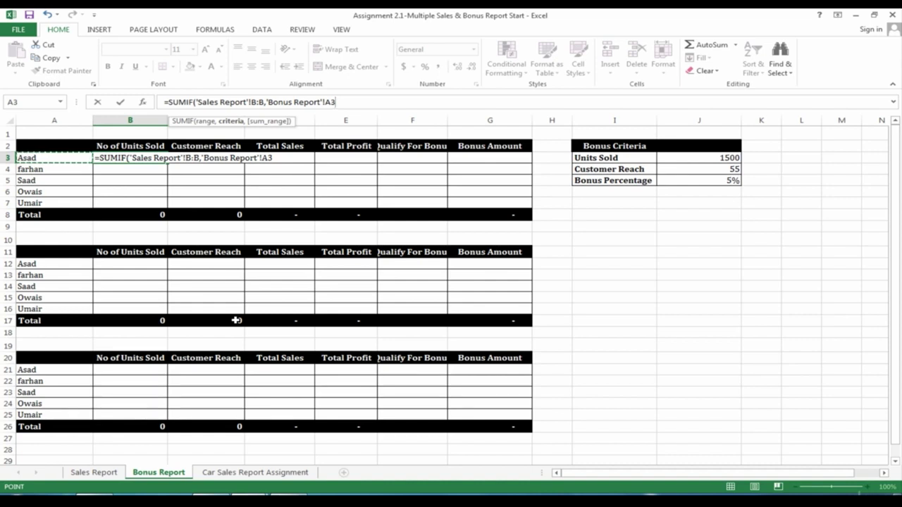
text(,)
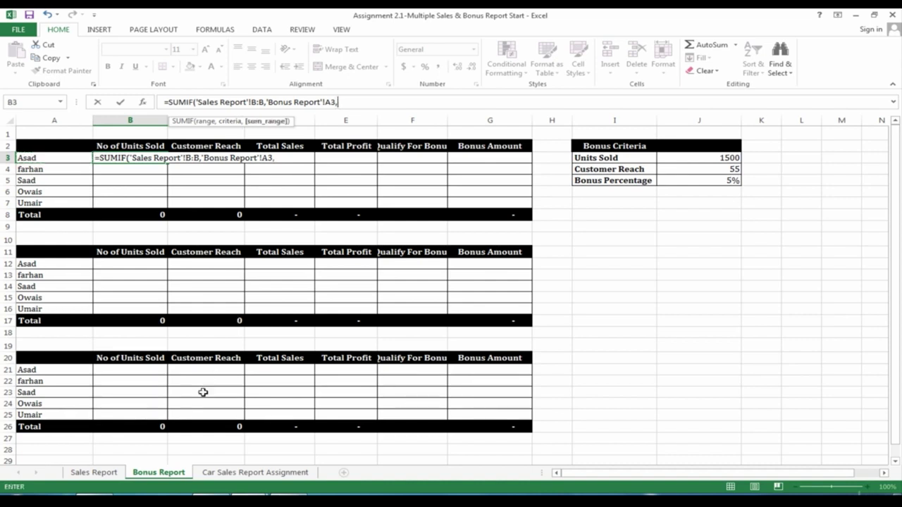
- Use Sales Report column C:C as the sum range, giving 2113 units for Asad
click(106, 473)
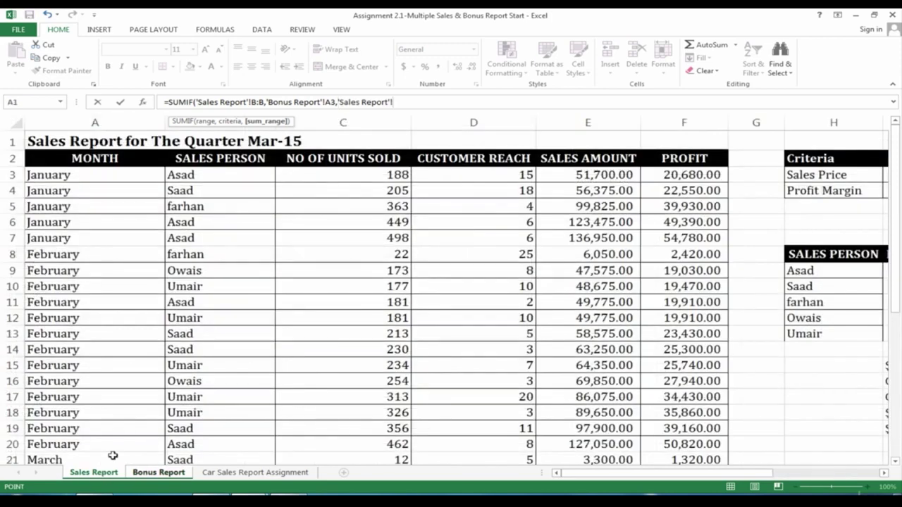
click(366, 124)
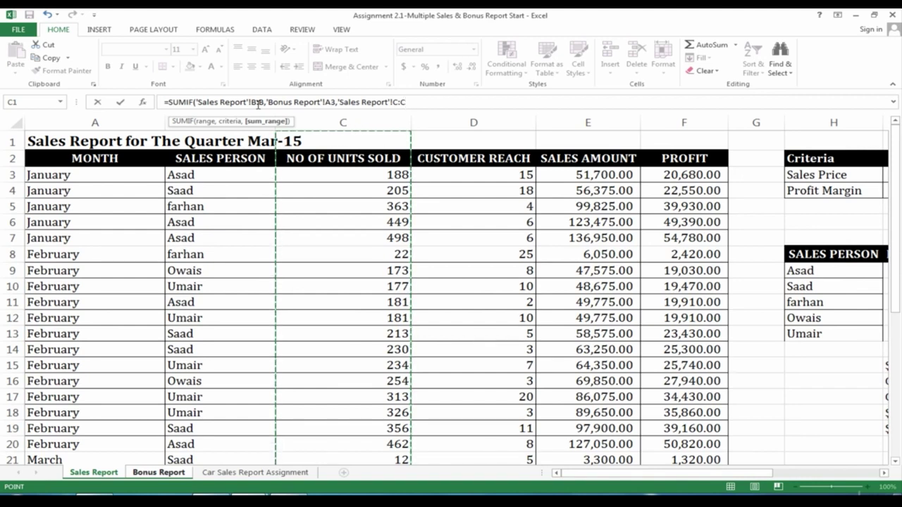
key(Return)
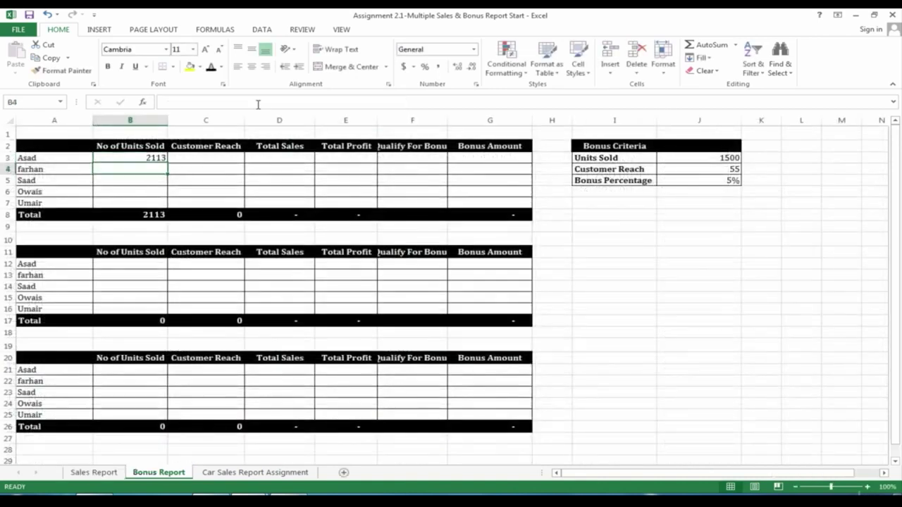
- Anchor B3's references as 'Sales Report'!$B:$B and 'Bonus Report'!$A3
double_click(145, 158)
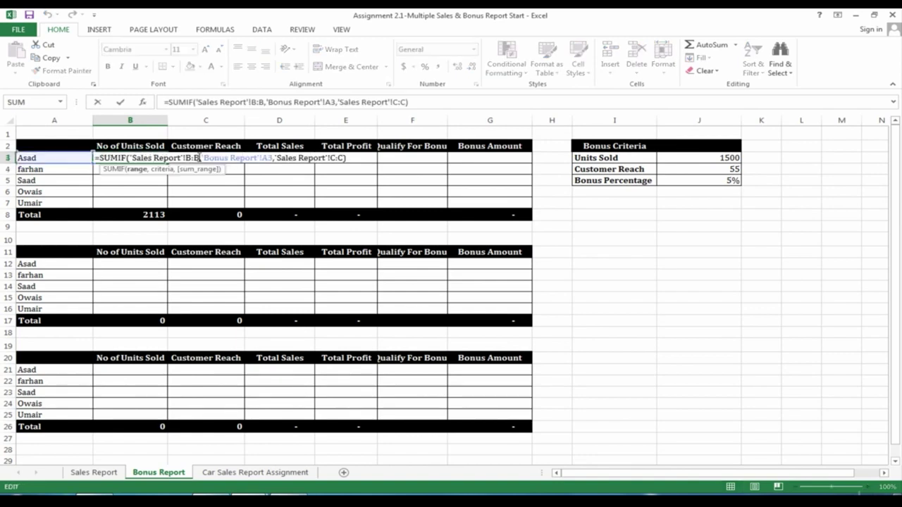
drag(202, 158, 184, 158)
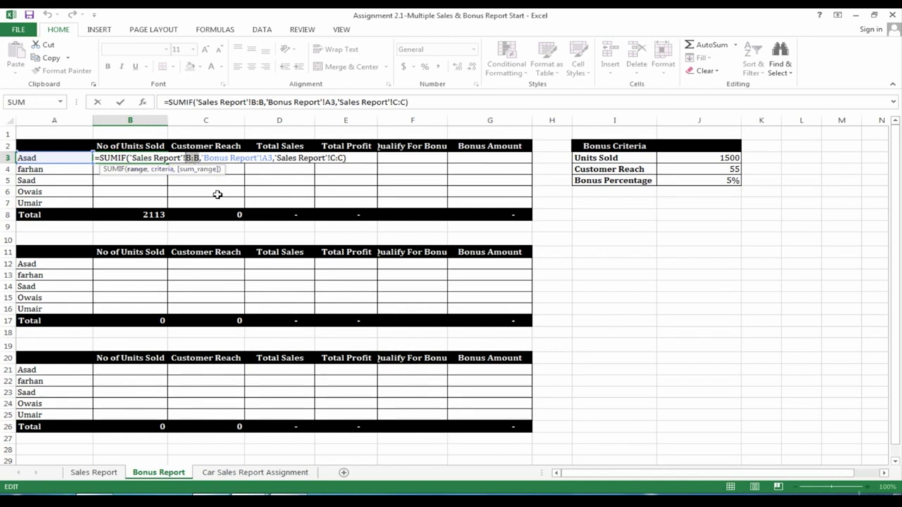
key(F4)
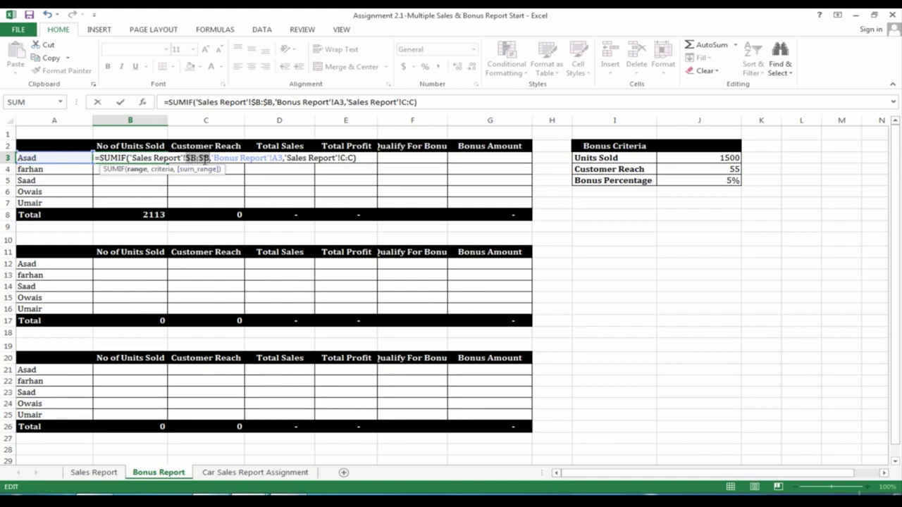
click(278, 159)
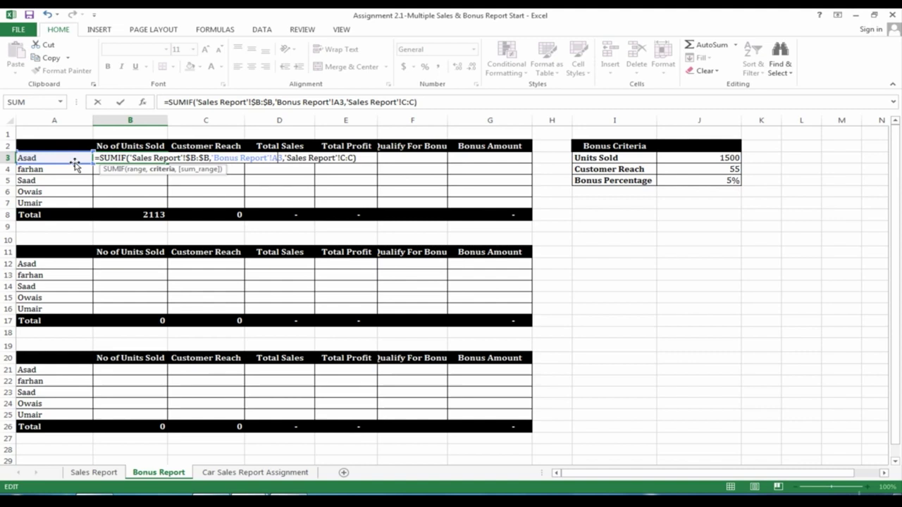
mouse_move(76, 165)
mouse_down()
mouse_move(117, 168)
mouse_move(73, 166)
mouse_move(76, 201)
mouse_move(73, 161)
mouse_up()
key(F4)
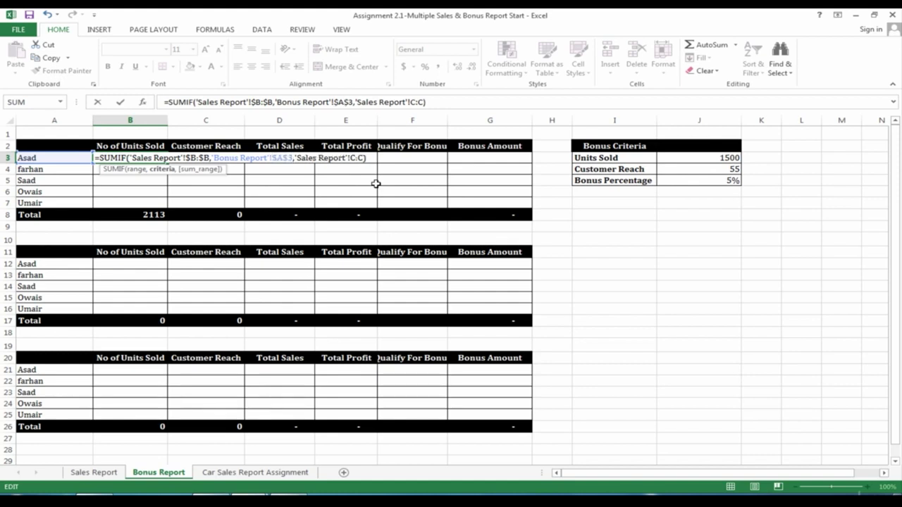
key(F4)
key(F4)
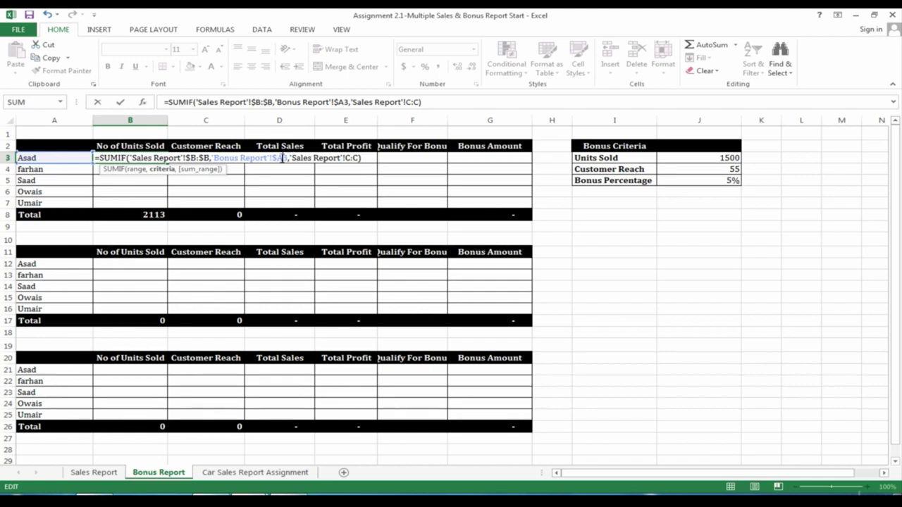
click(367, 161)
key(Return)
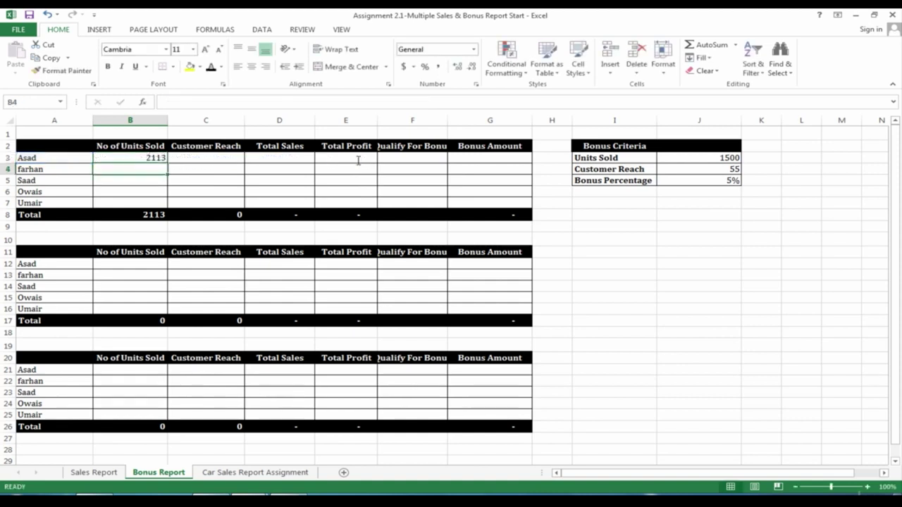
- Copy B3's SUMIF across to E3 and down to row 7, totalling 8208 units
click(165, 162)
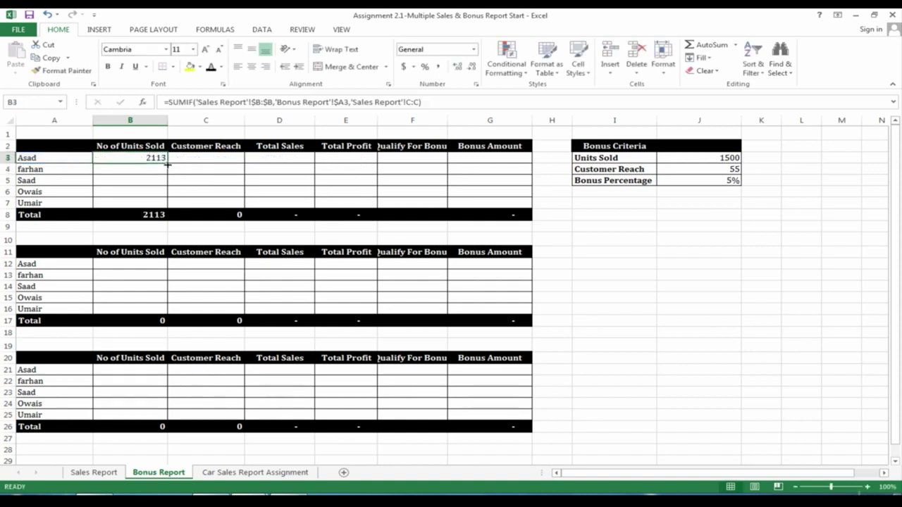
drag(167, 164, 367, 166)
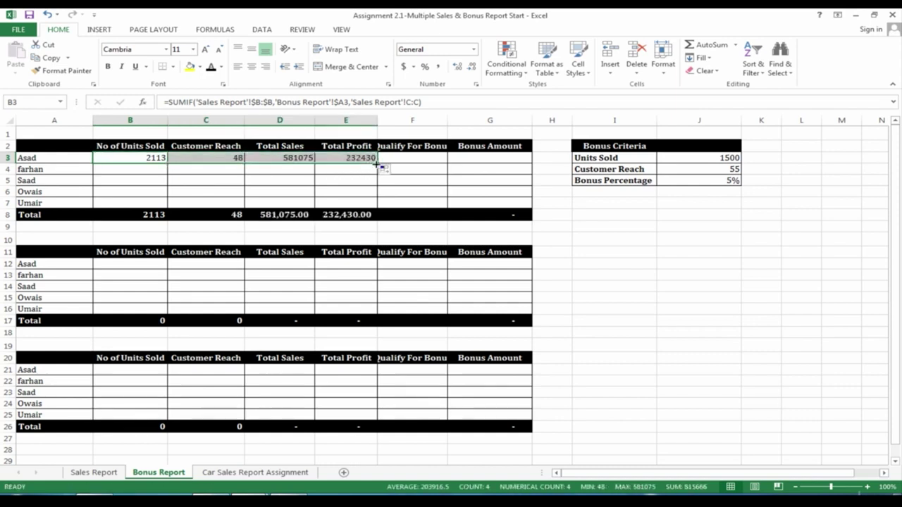
double_click(377, 164)
click(204, 195)
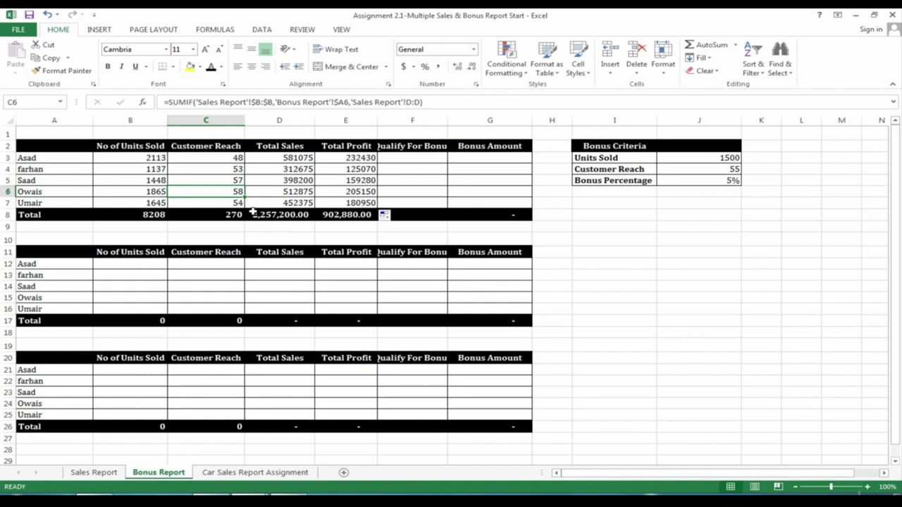
click(422, 161)
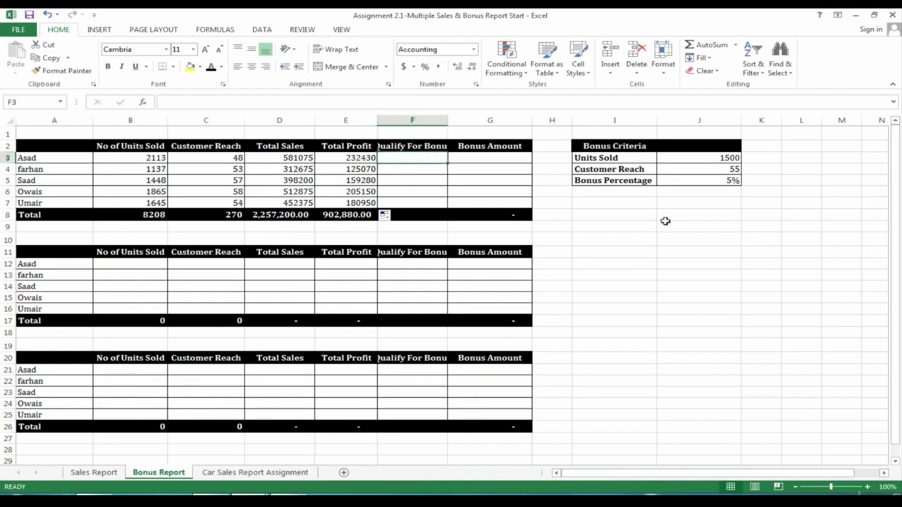